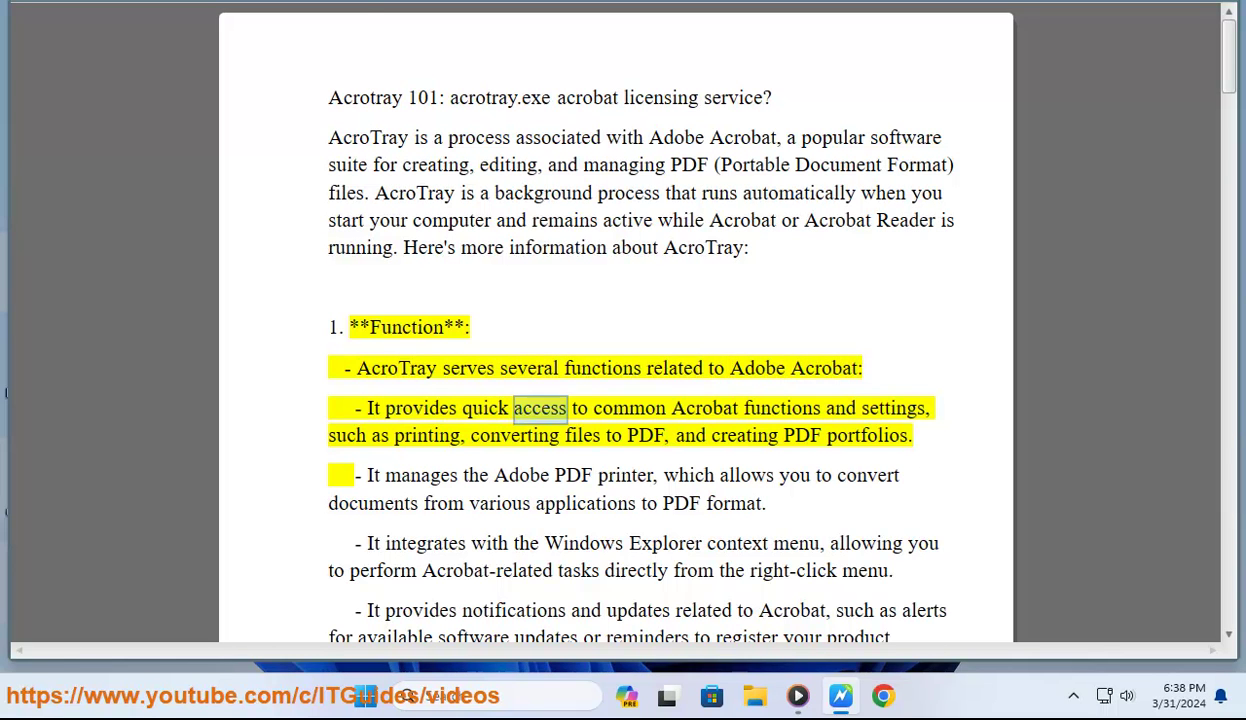
While narration continues, show the hidden tray icons and bring up the taskbar menu for Task Manager
{"action": "left_click", "coordinate": [1076, 696]}
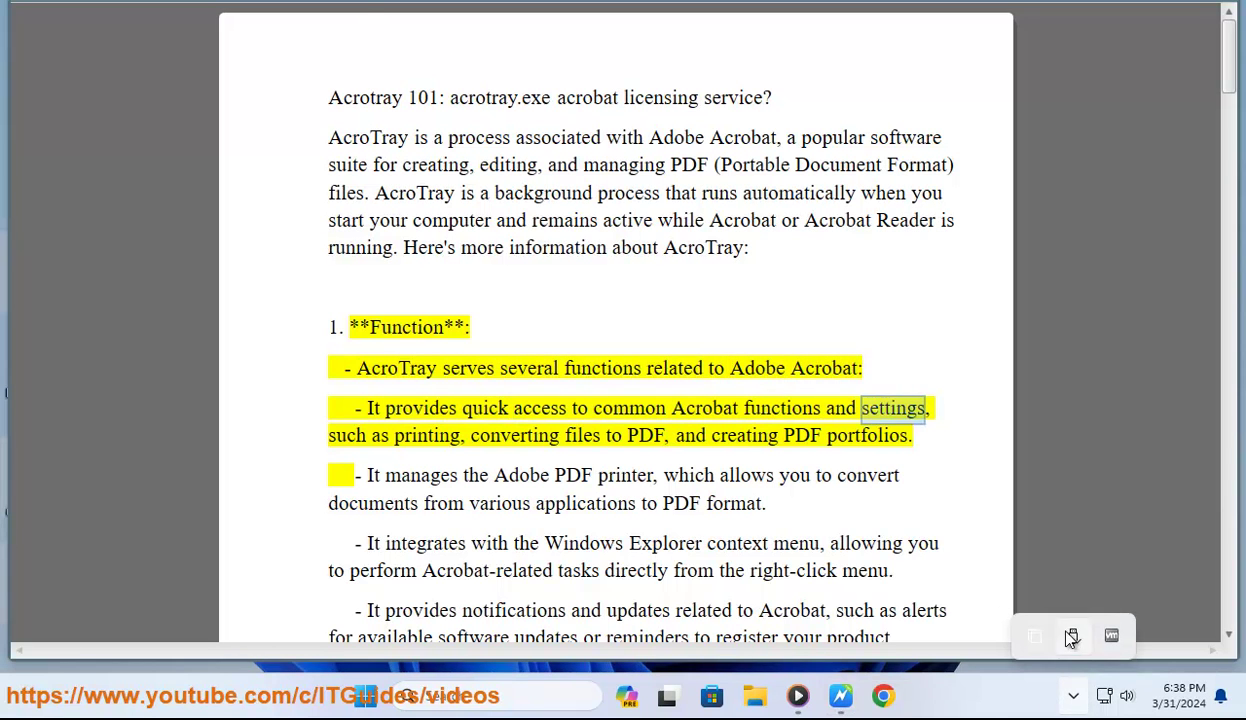
{"action": "right_click", "coordinate": [966, 700]}
Open Task Manager, search processes for 'ac', and select the Acrobat Update Service
{"action": "left_click", "coordinate": [992, 650]}
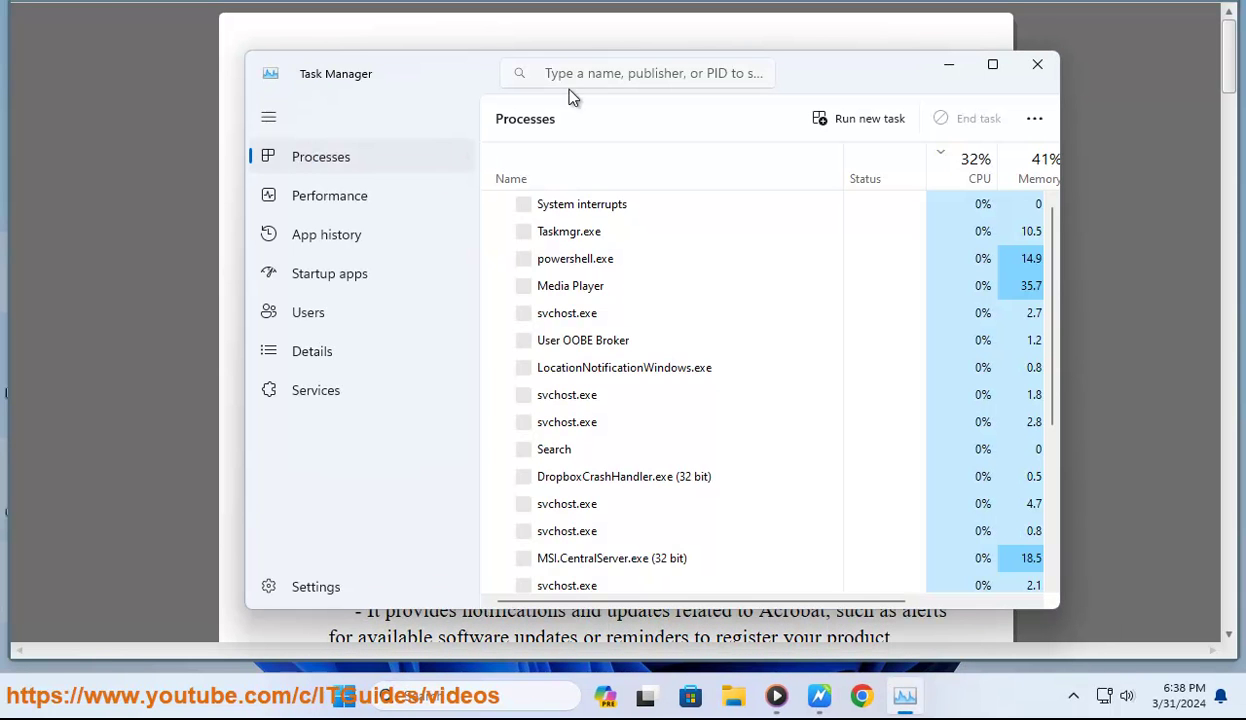
{"action": "left_click", "coordinate": [588, 75]}
{"action": "type", "text": "ac"}
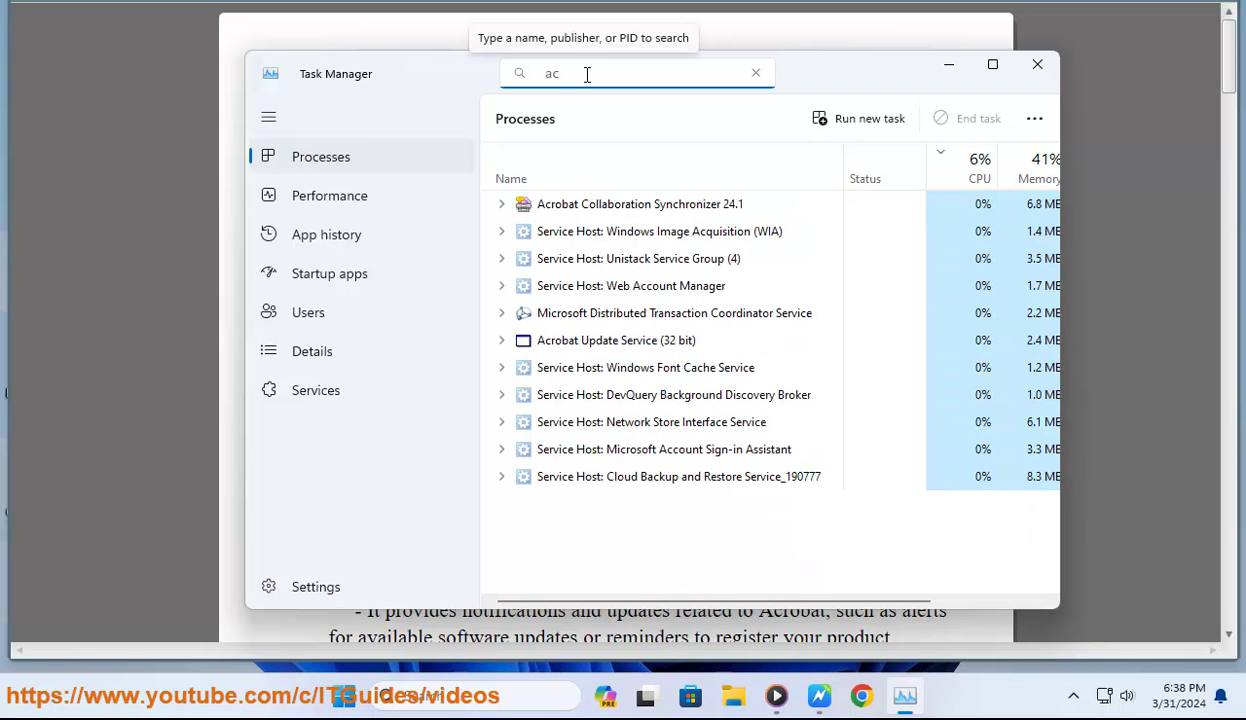
{"action": "left_click", "coordinate": [562, 348]}
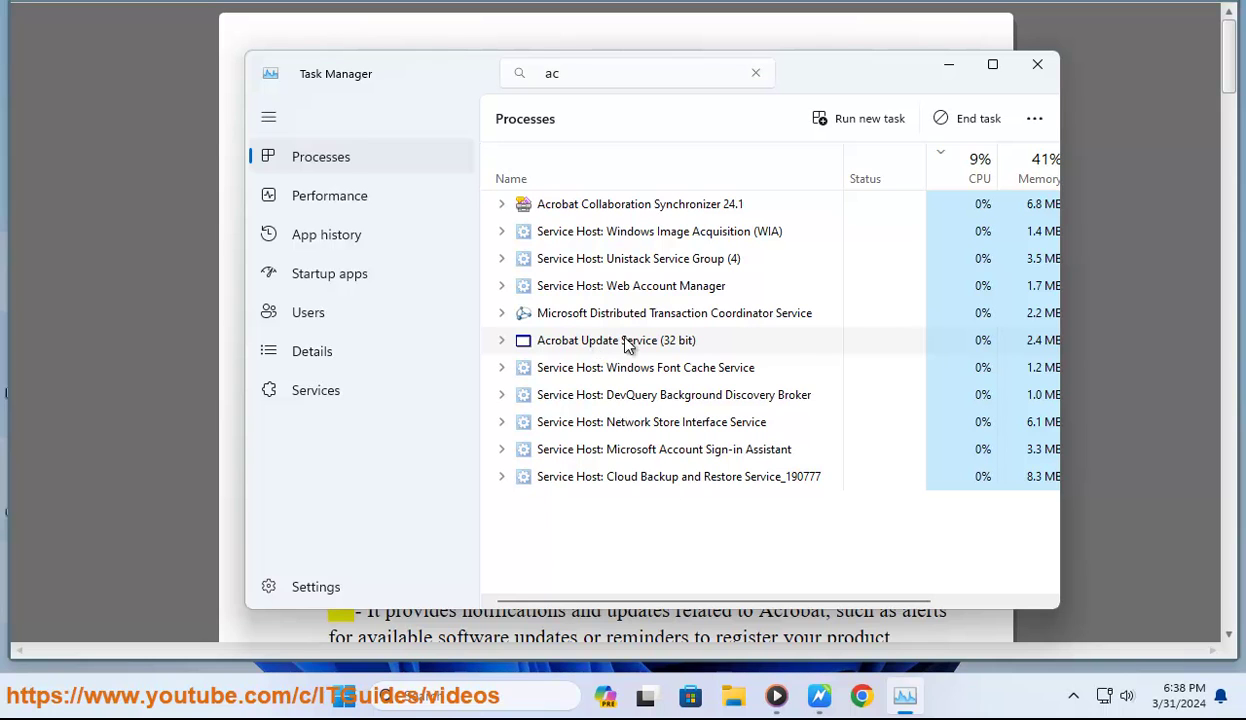
Refine the process filter to 'acro' and expand the Acrobat Collaboration Synchronizer and Update Service groups
{"action": "left_click", "coordinate": [615, 77]}
{"action": "type", "text": "ro"}
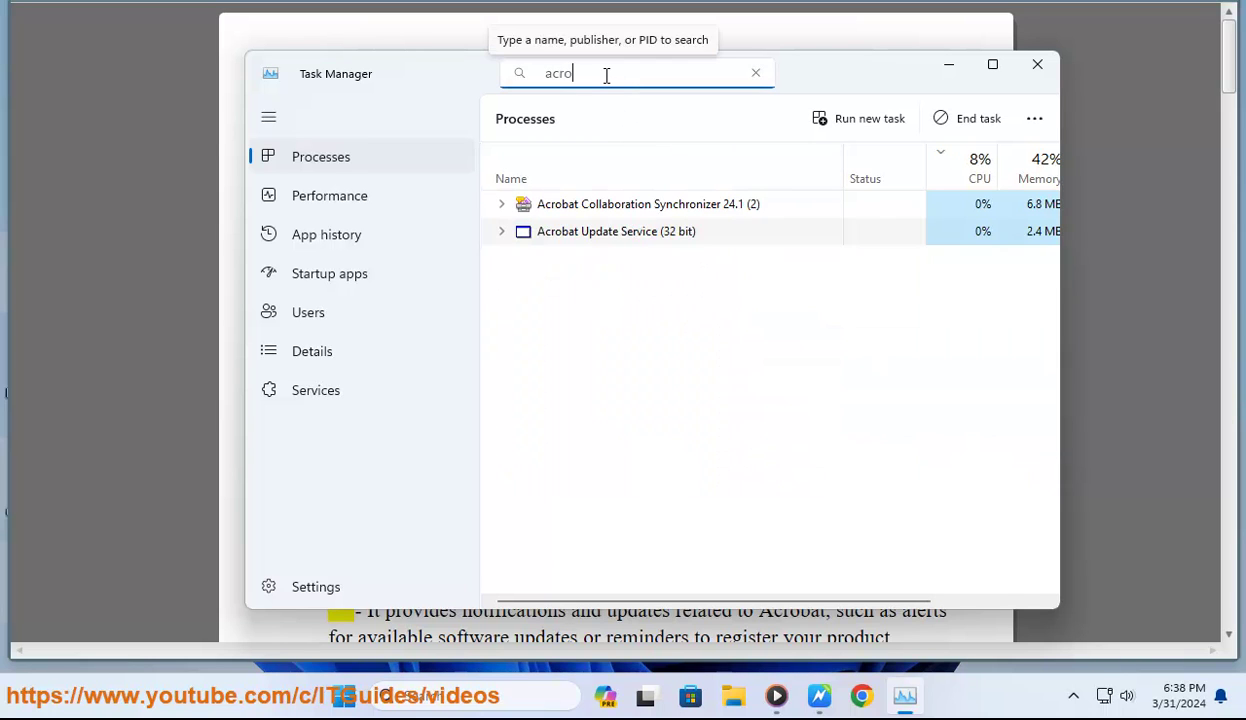
{"action": "left_click", "coordinate": [500, 206]}
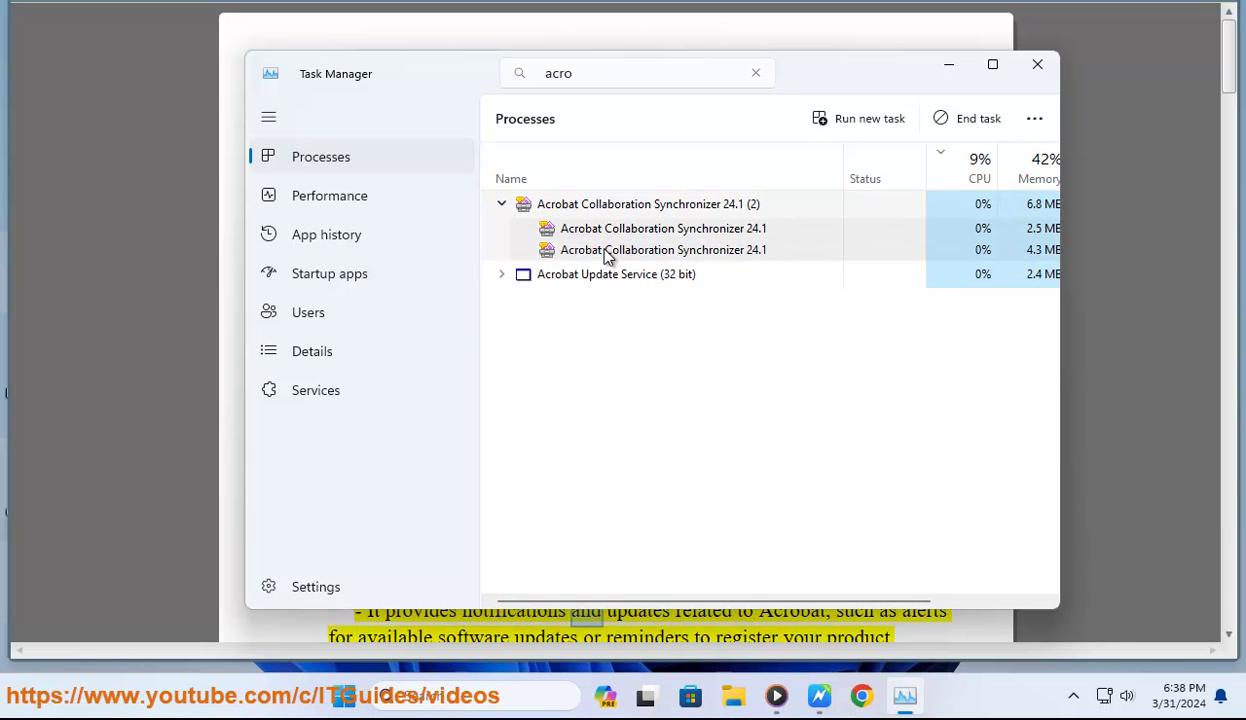
{"action": "left_click", "coordinate": [501, 275]}
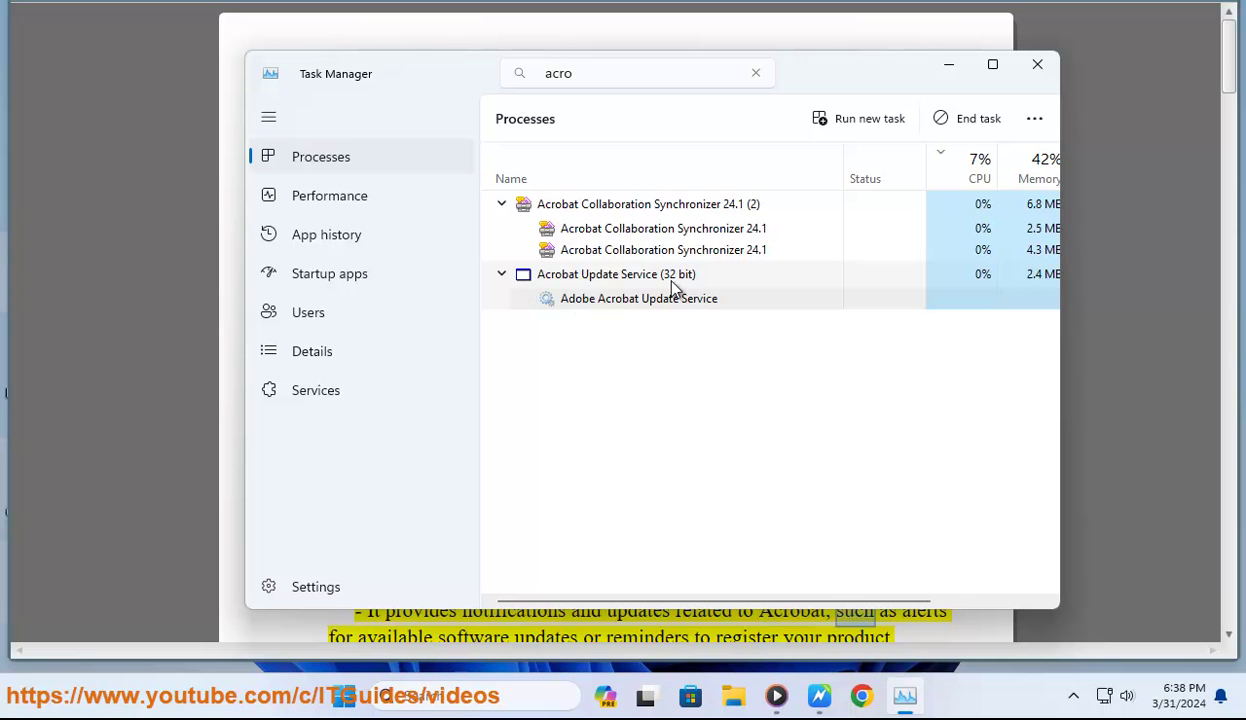
Scroll the read-aloud document to page 2 past System Tray Icon, then restore the filtered Task Manager
{"action": "left_click", "coordinate": [948, 66]}
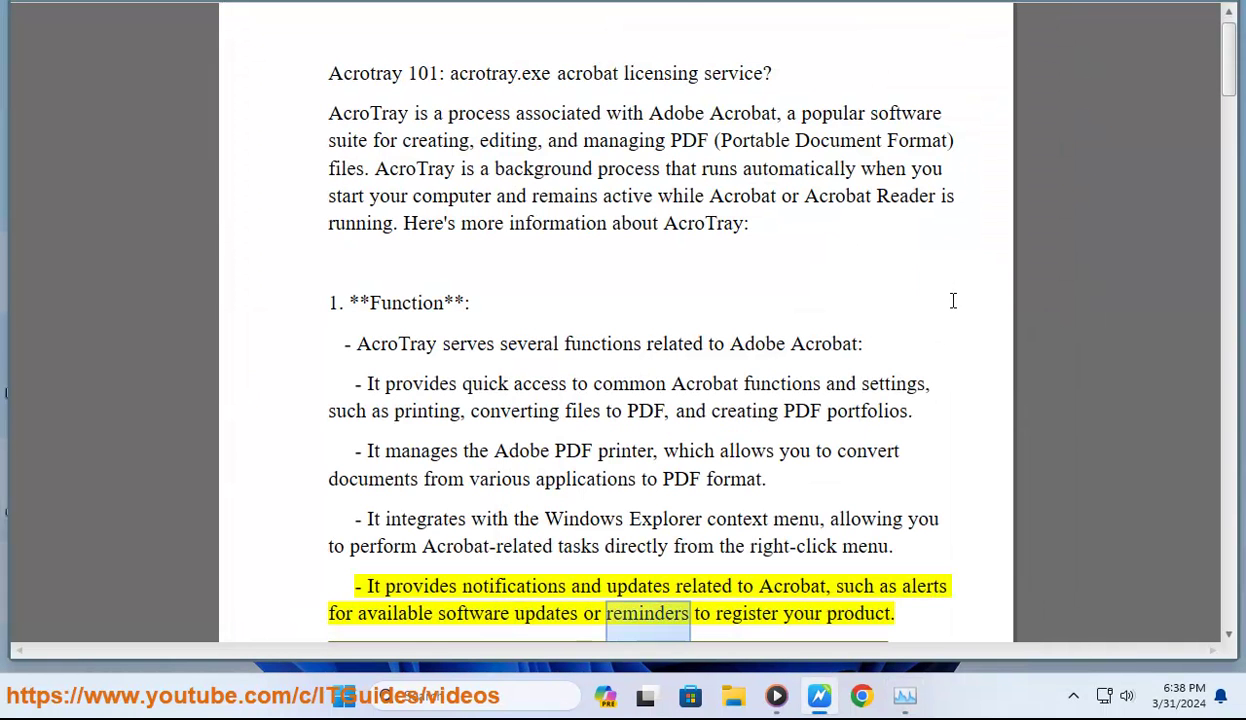
{"action": "scroll", "coordinate": [950, 320], "scroll_direction": "down", "scroll_amount": 1}
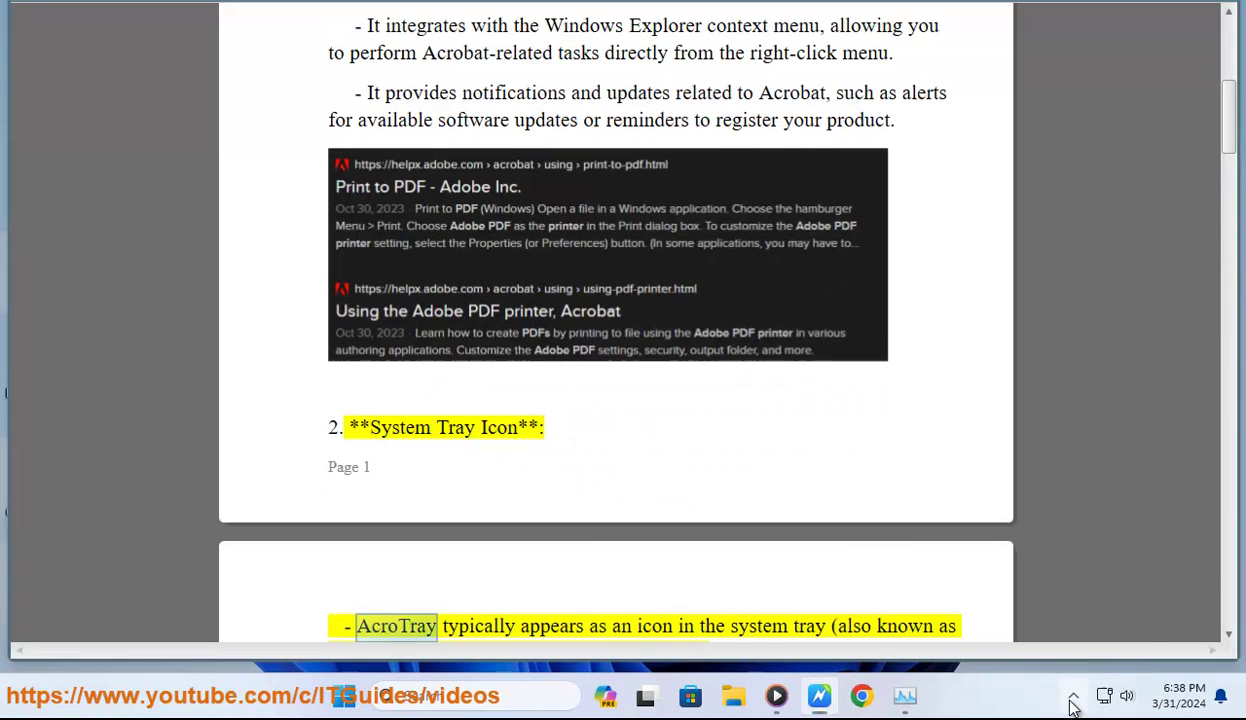
{"action": "left_click", "coordinate": [1073, 696]}
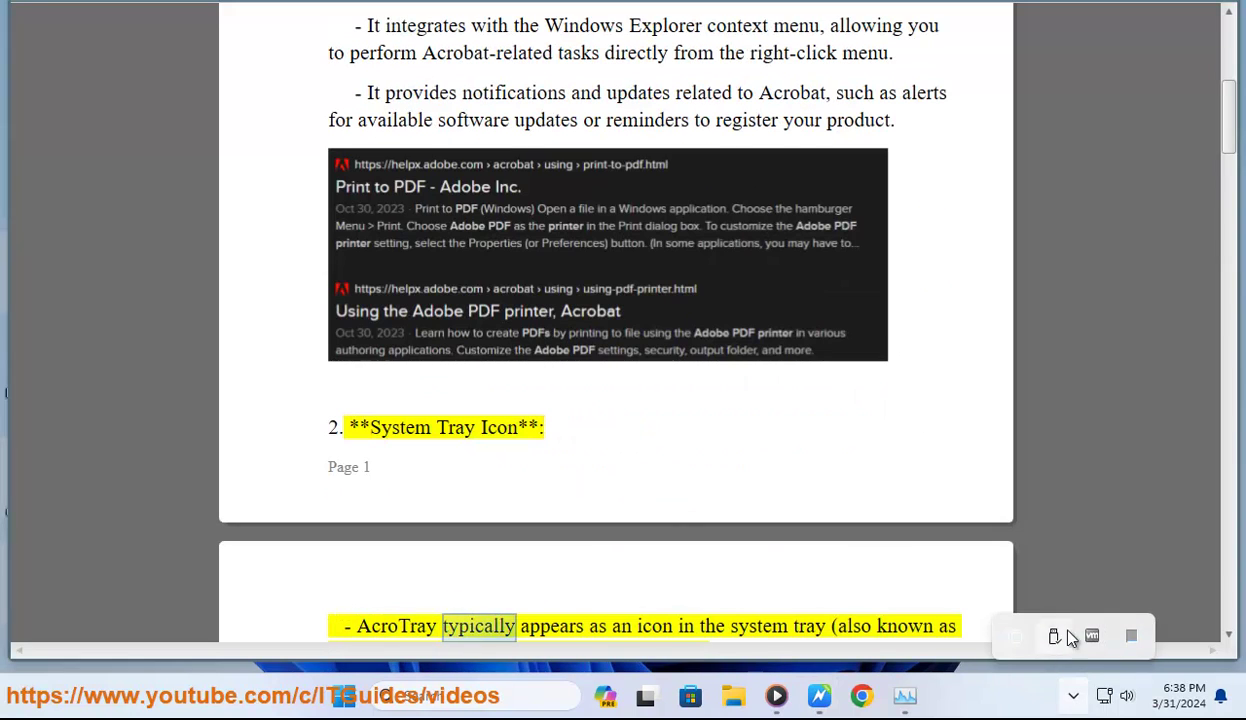
{"action": "left_click", "coordinate": [901, 567]}
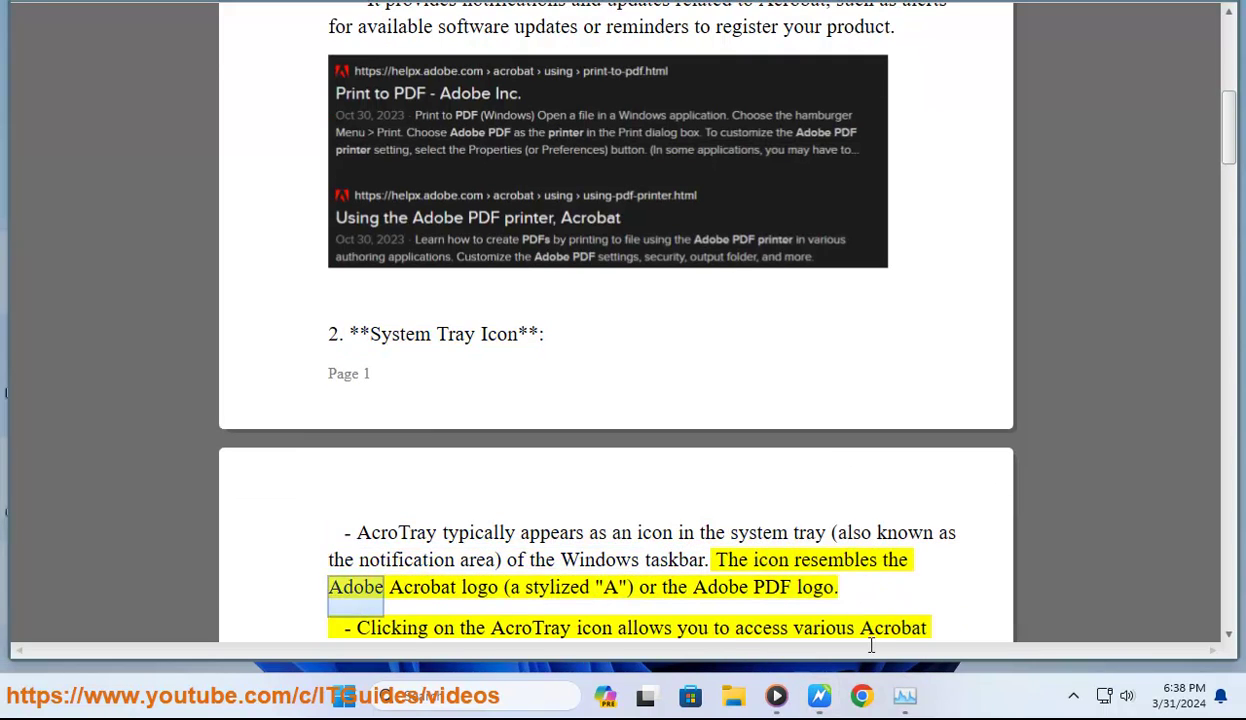
{"action": "left_click", "coordinate": [918, 703]}
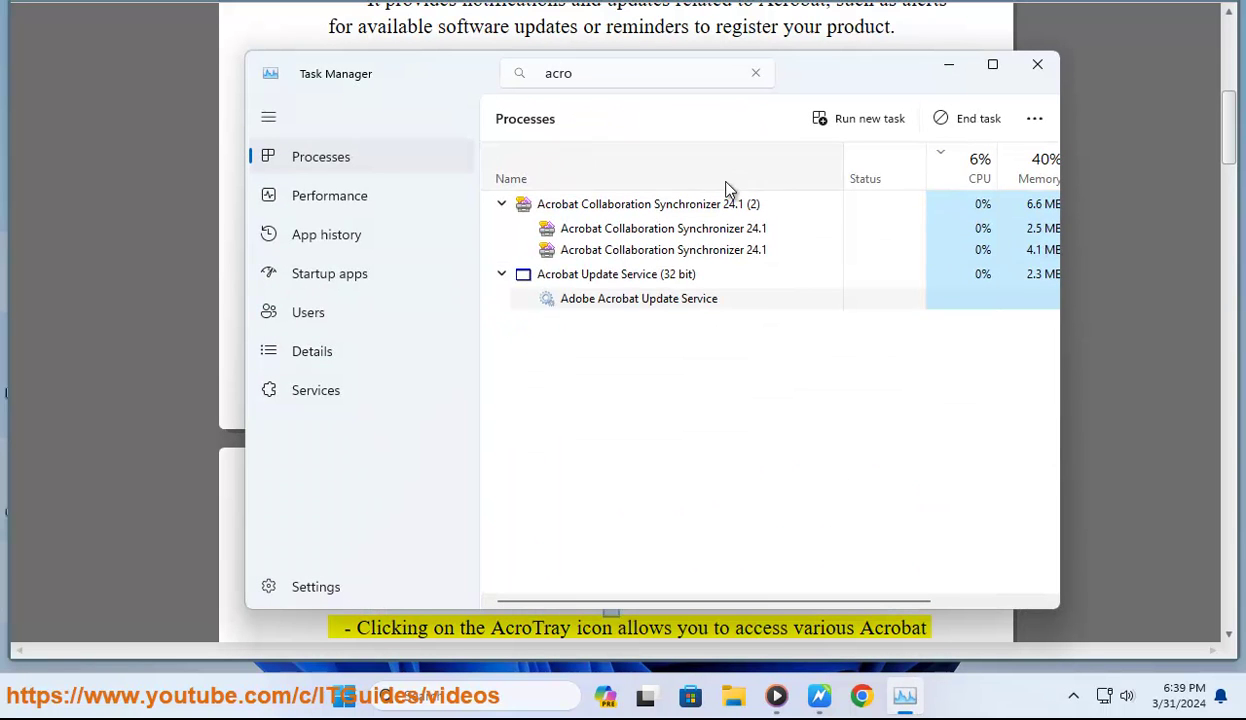
Narrow the Name column and scroll right to show Disk and Network usage for the Acrobat processes
{"action": "left_click", "coordinate": [952, 64]}
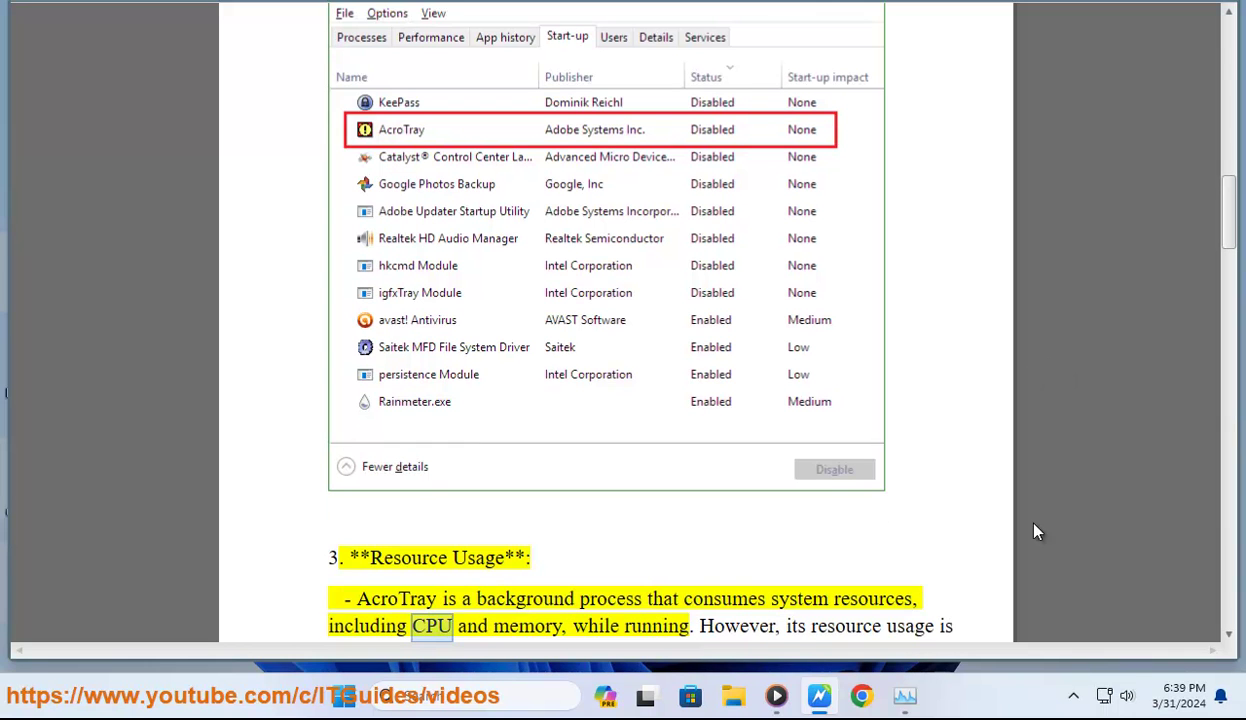
{"action": "left_click", "coordinate": [904, 695]}
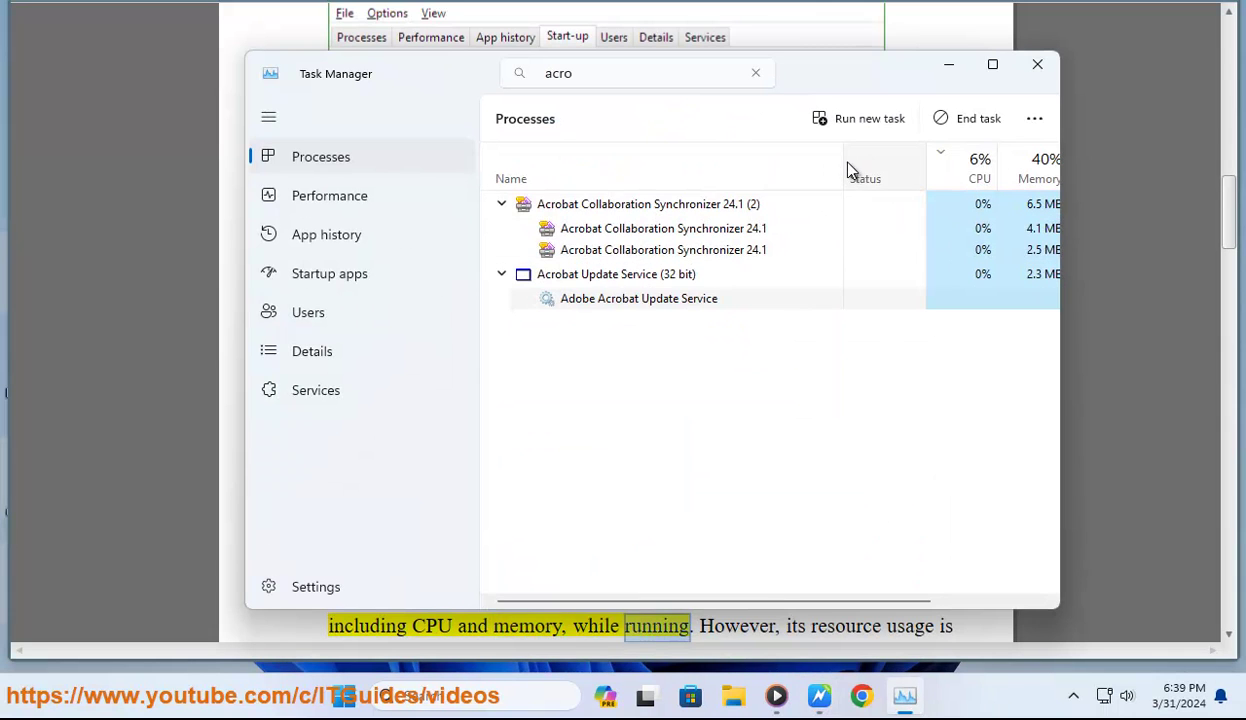
{"action": "left_click_drag", "start_coordinate": [843, 165], "coordinate": [818, 166]}
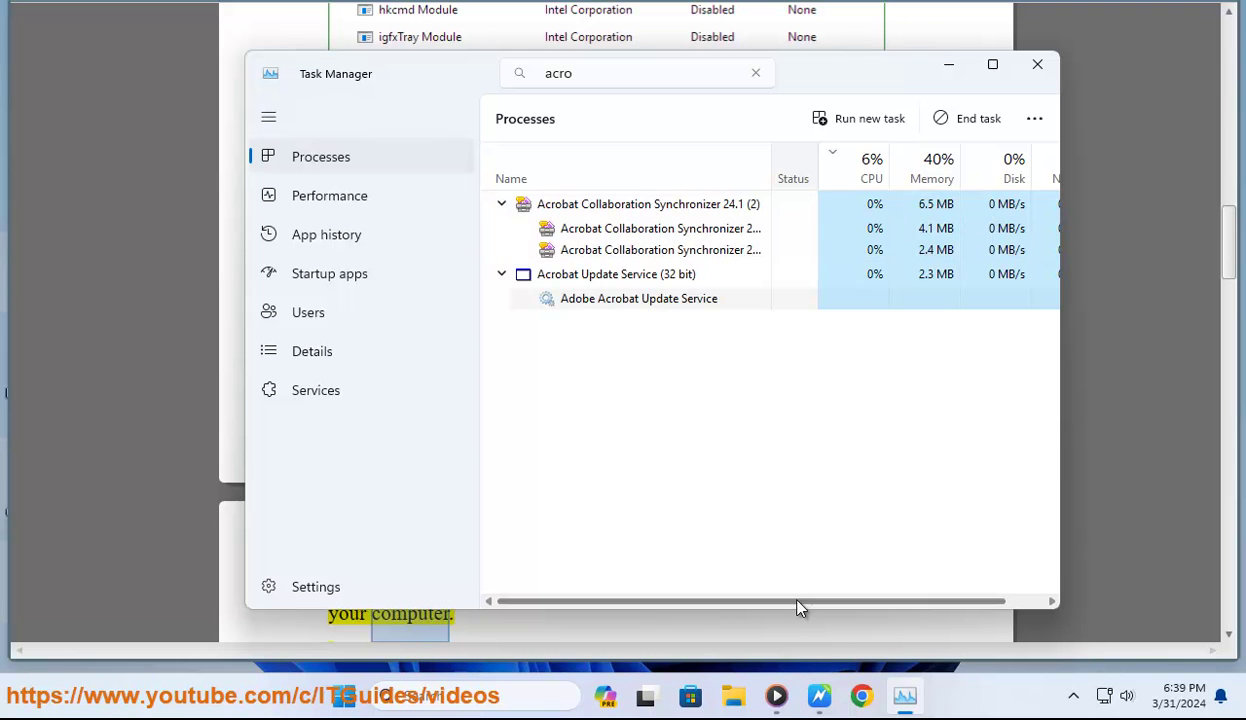
{"action": "left_click_drag", "start_coordinate": [798, 606], "coordinate": [840, 602]}
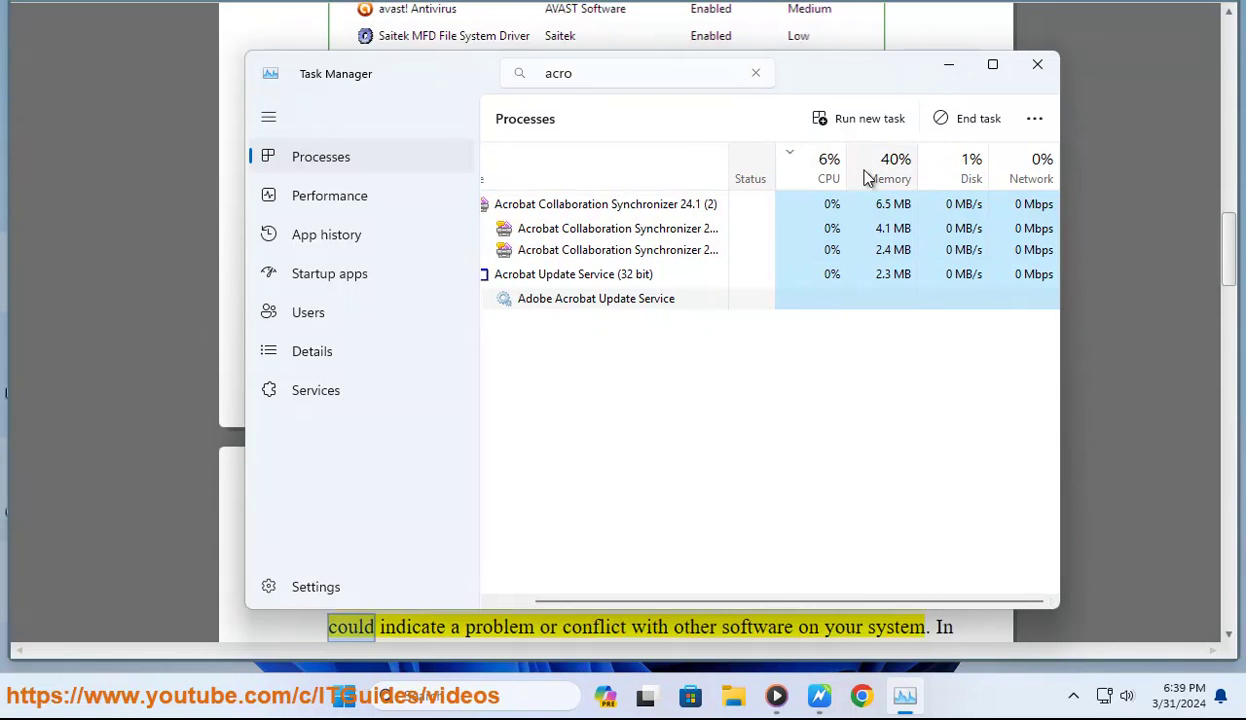
{"action": "left_click", "coordinate": [958, 70]}
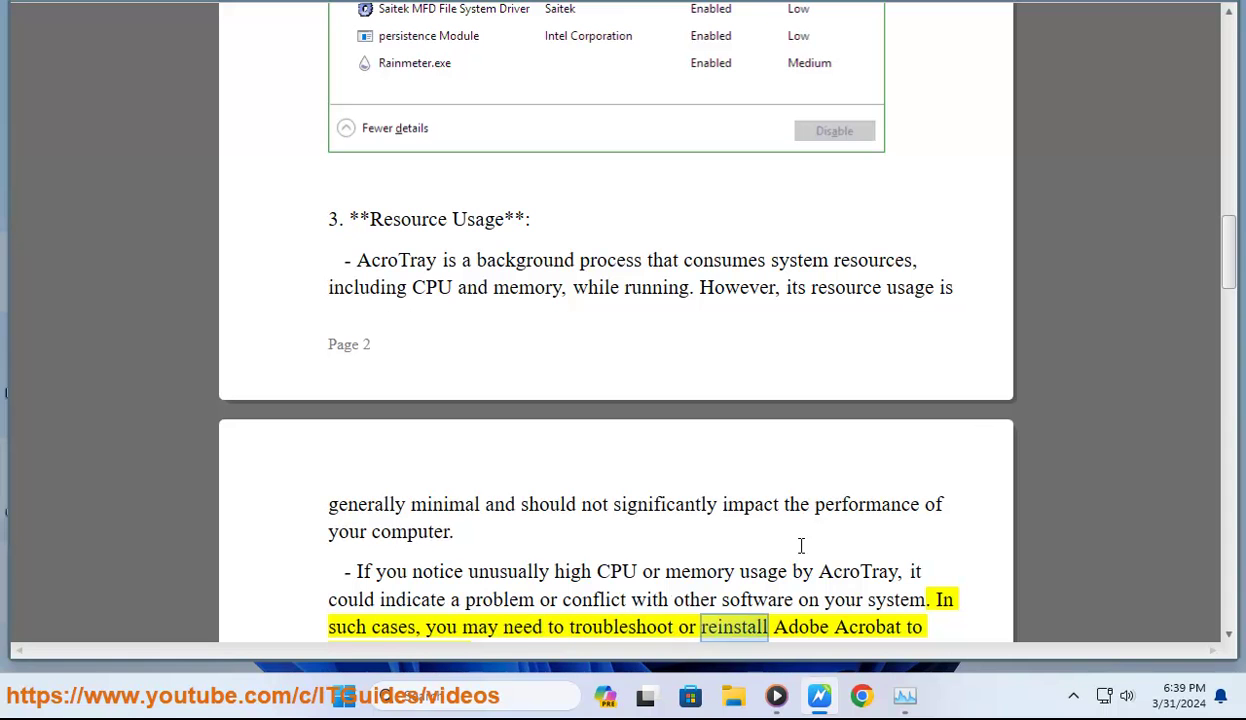
Find Settings with an 'apps' search, go to Apps > Installed apps, then return to the document
{"action": "left_click", "coordinate": [431, 700]}
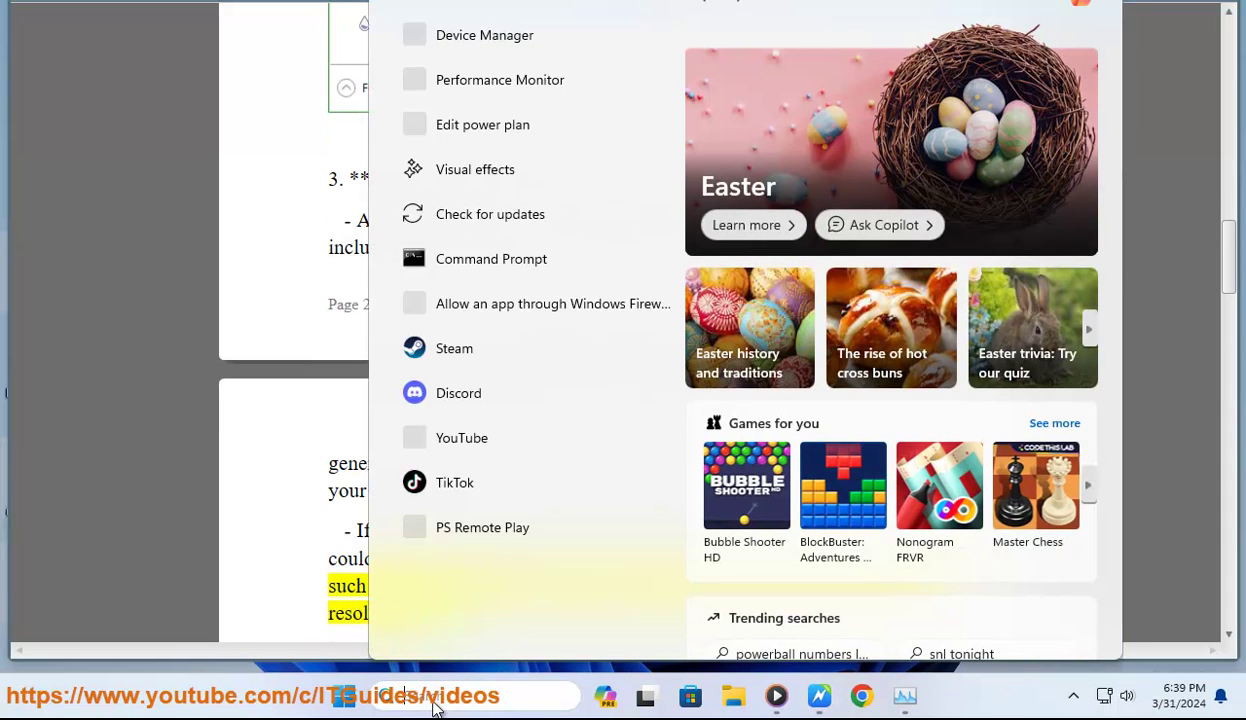
{"action": "type", "text": "apps"}
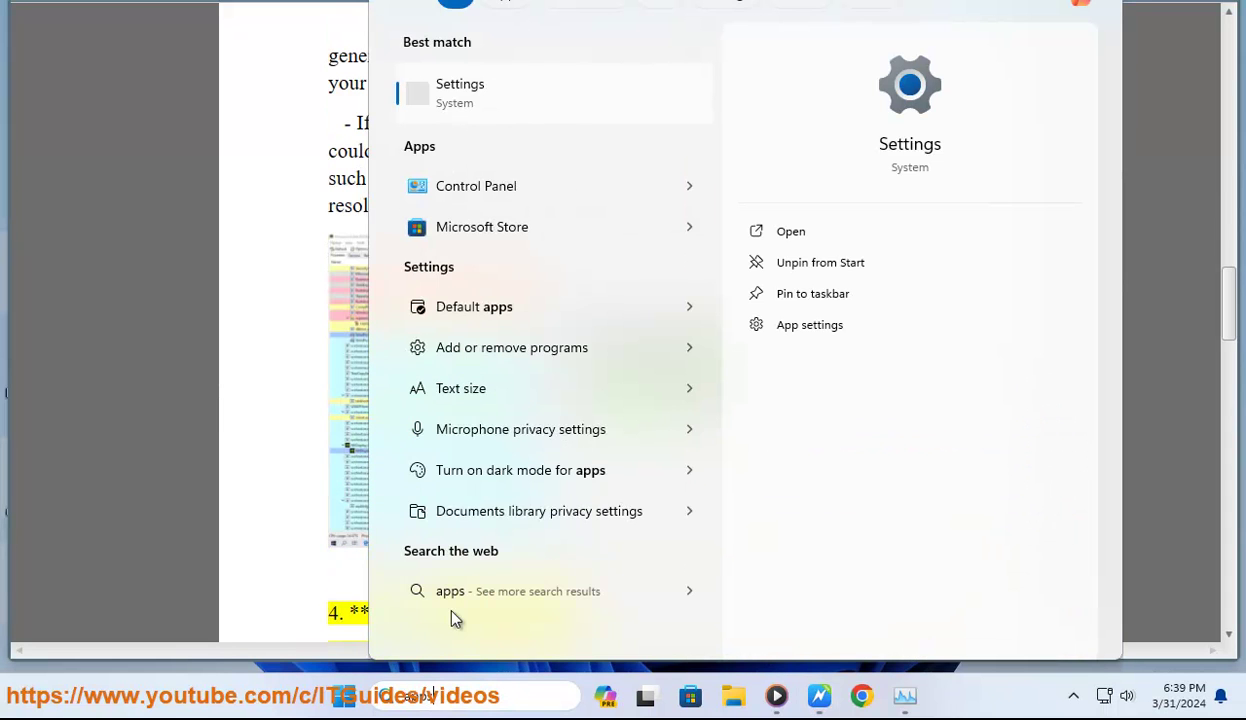
{"action": "left_click", "coordinate": [509, 100]}
{"action": "left_click", "coordinate": [119, 321]}
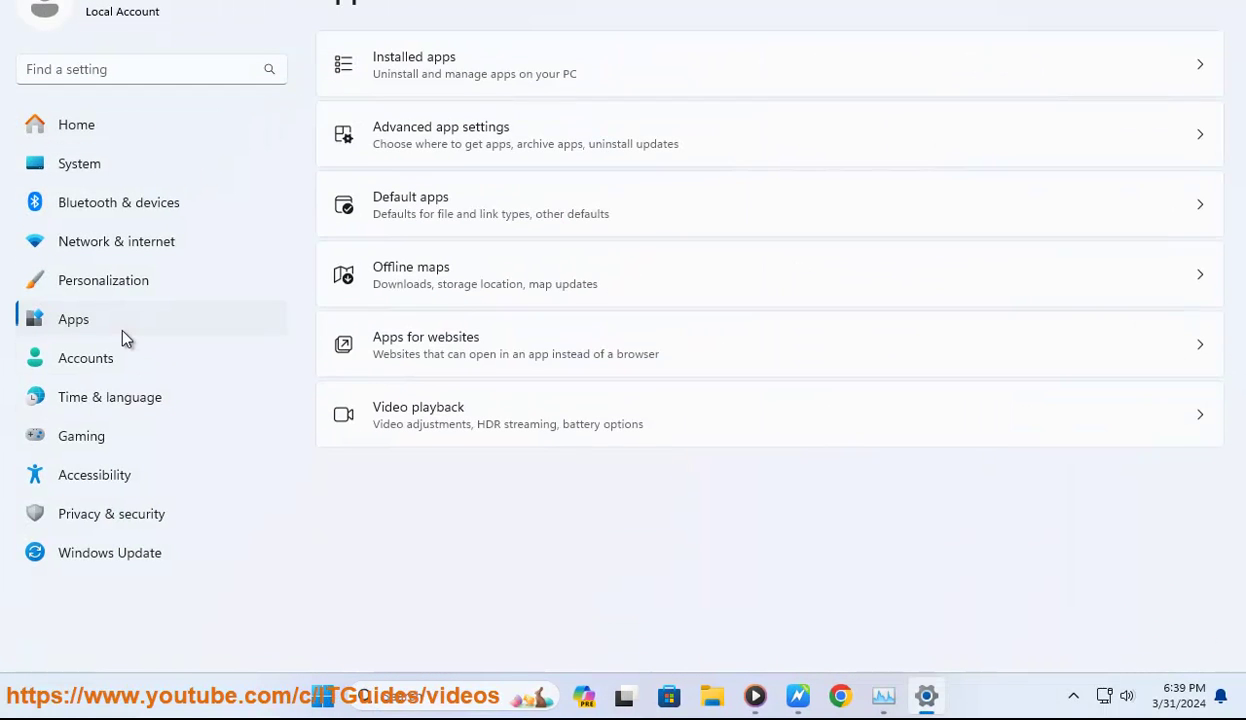
{"action": "left_click", "coordinate": [466, 68]}
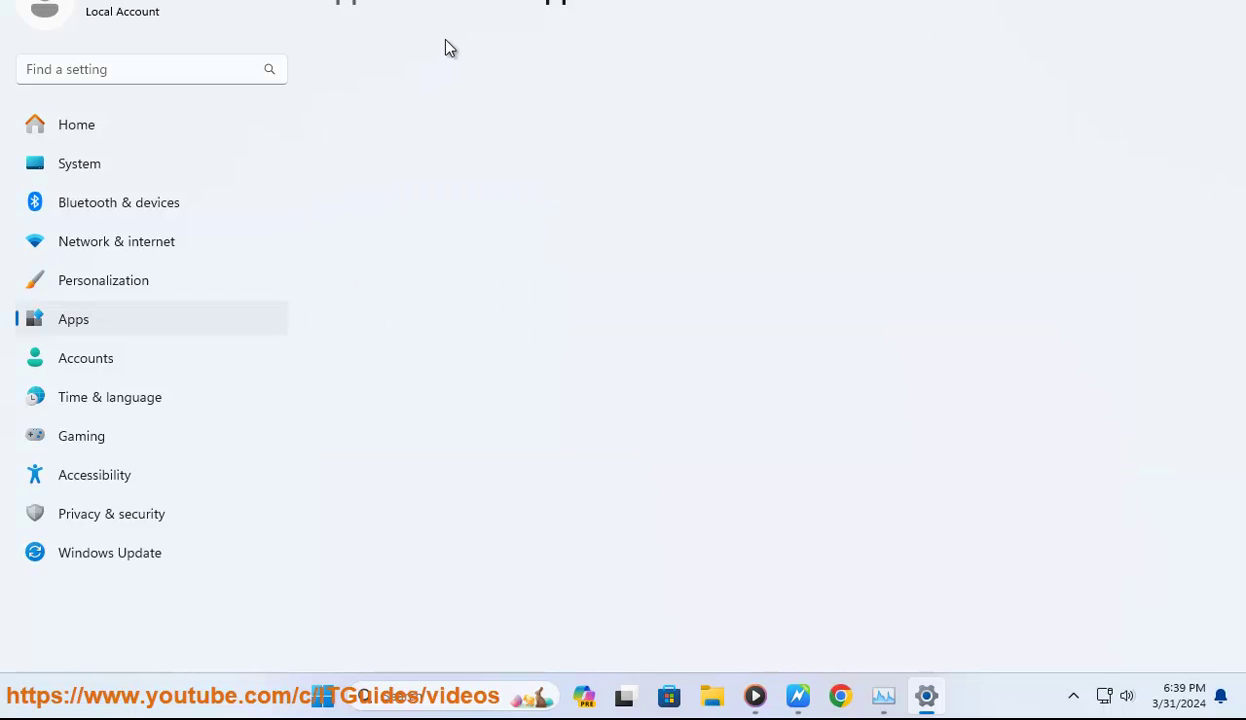
{"action": "left_click", "coordinate": [803, 697]}
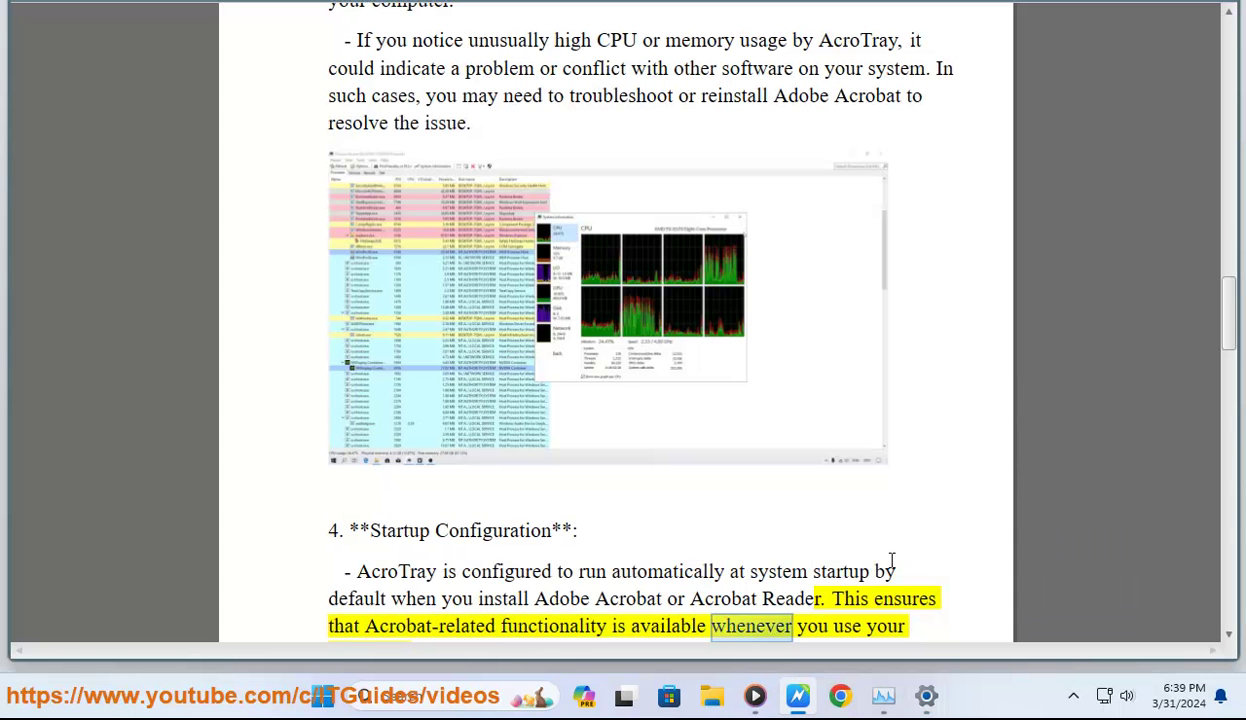
Switch Task Manager to Startup apps, clear the 'acro' filter, and browse the full startup list
{"action": "left_click", "coordinate": [886, 706]}
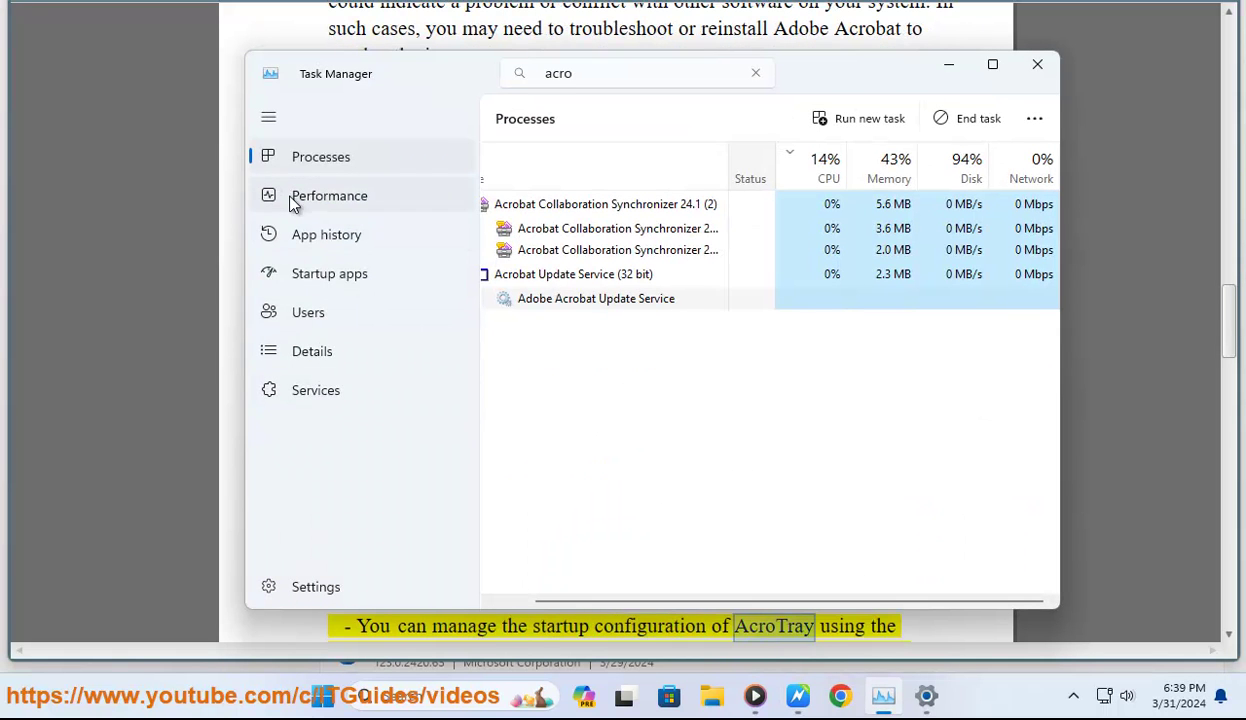
{"action": "left_click", "coordinate": [310, 271]}
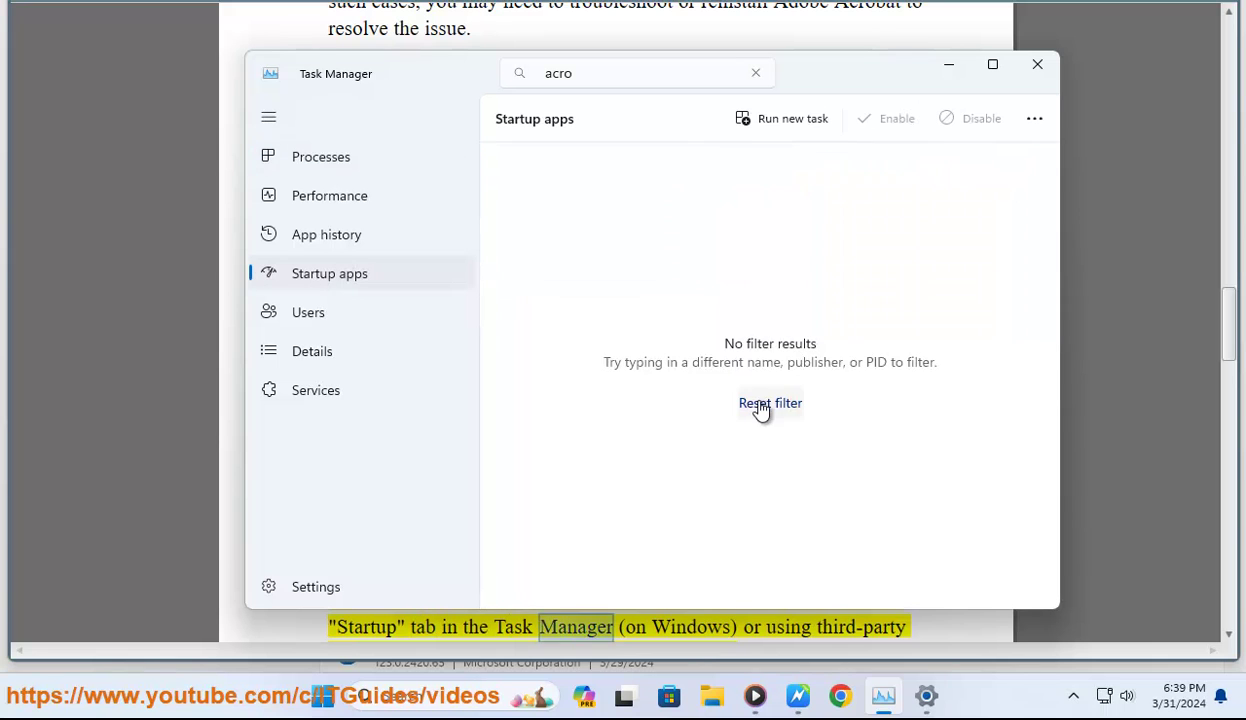
{"action": "left_click", "coordinate": [745, 80]}
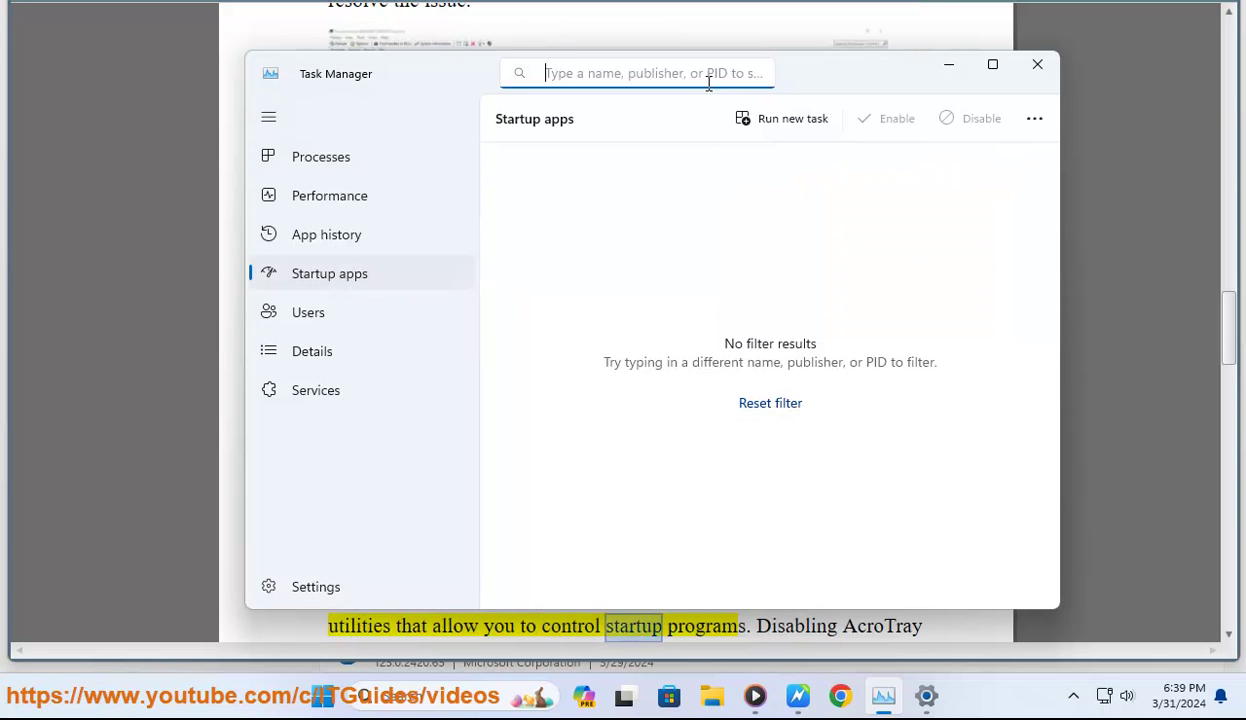
{"action": "left_click", "coordinate": [755, 73]}
{"action": "left_click", "coordinate": [605, 428]}
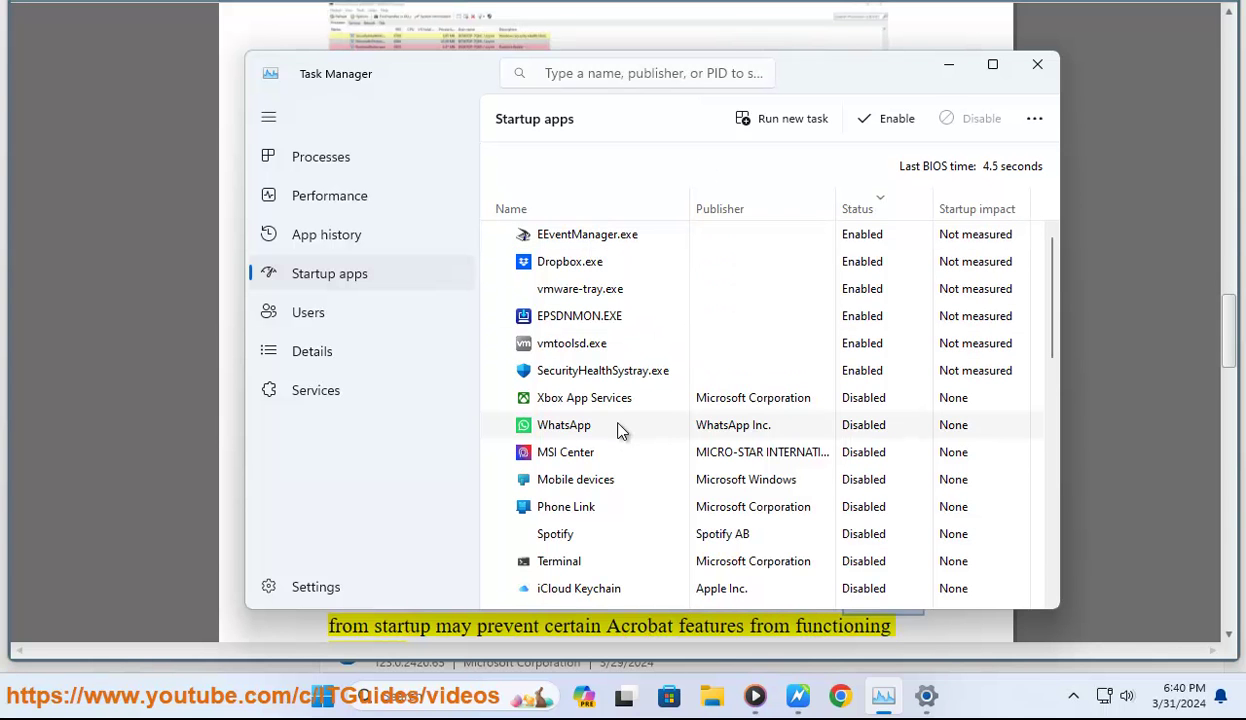
{"action": "scroll", "coordinate": [650, 445], "scroll_direction": "down", "scroll_amount": 5}
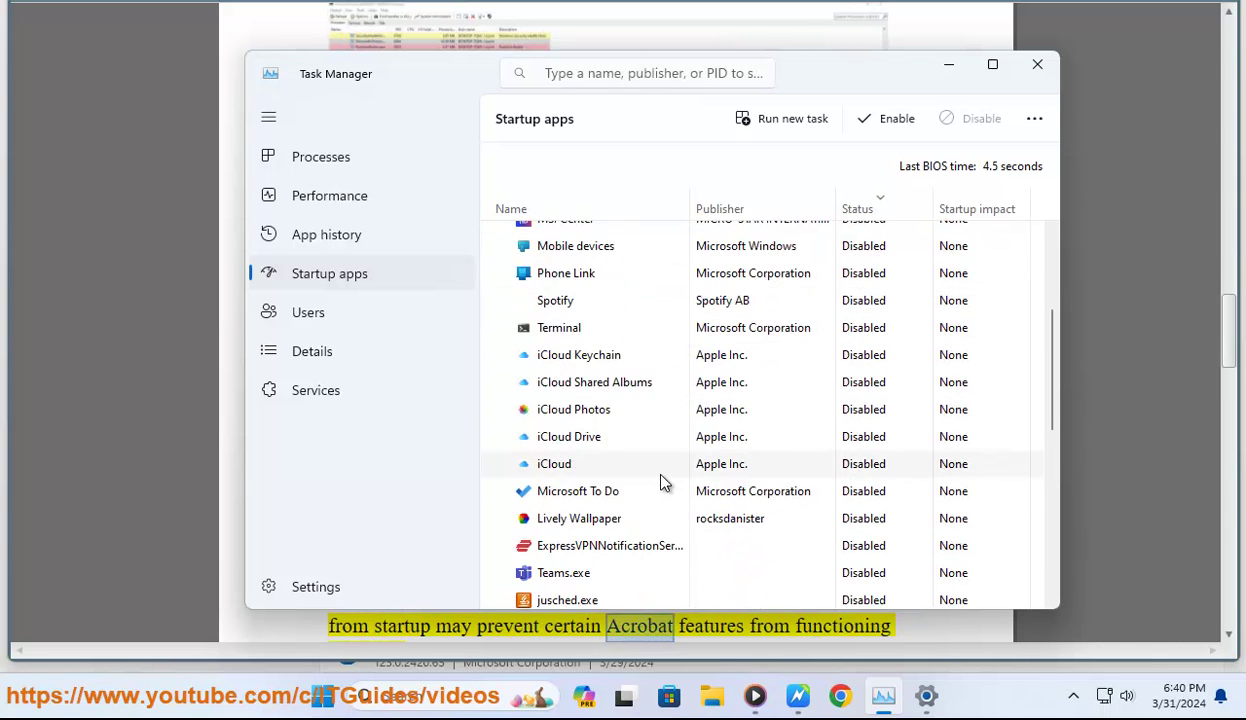
{"action": "scroll", "coordinate": [645, 470], "scroll_direction": "up", "scroll_amount": 3}
{"action": "scroll", "coordinate": [655, 440], "scroll_direction": "up", "scroll_amount": 2}
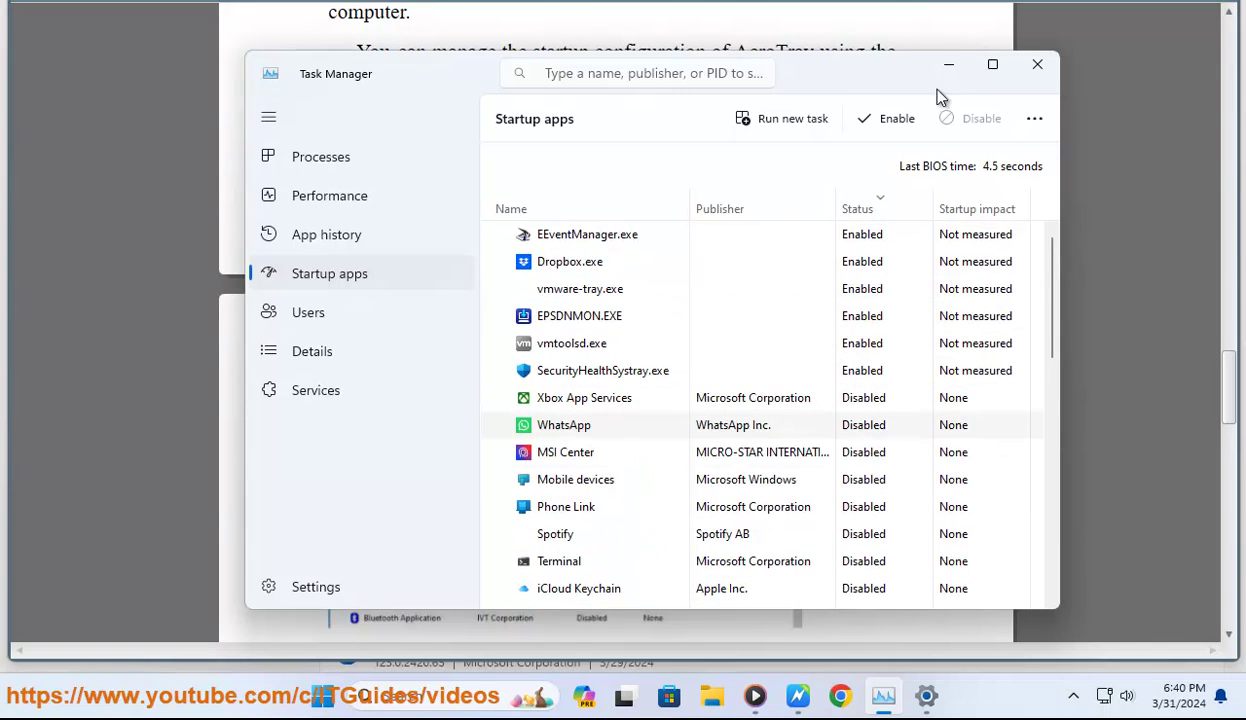
{"action": "left_click", "coordinate": [949, 64]}
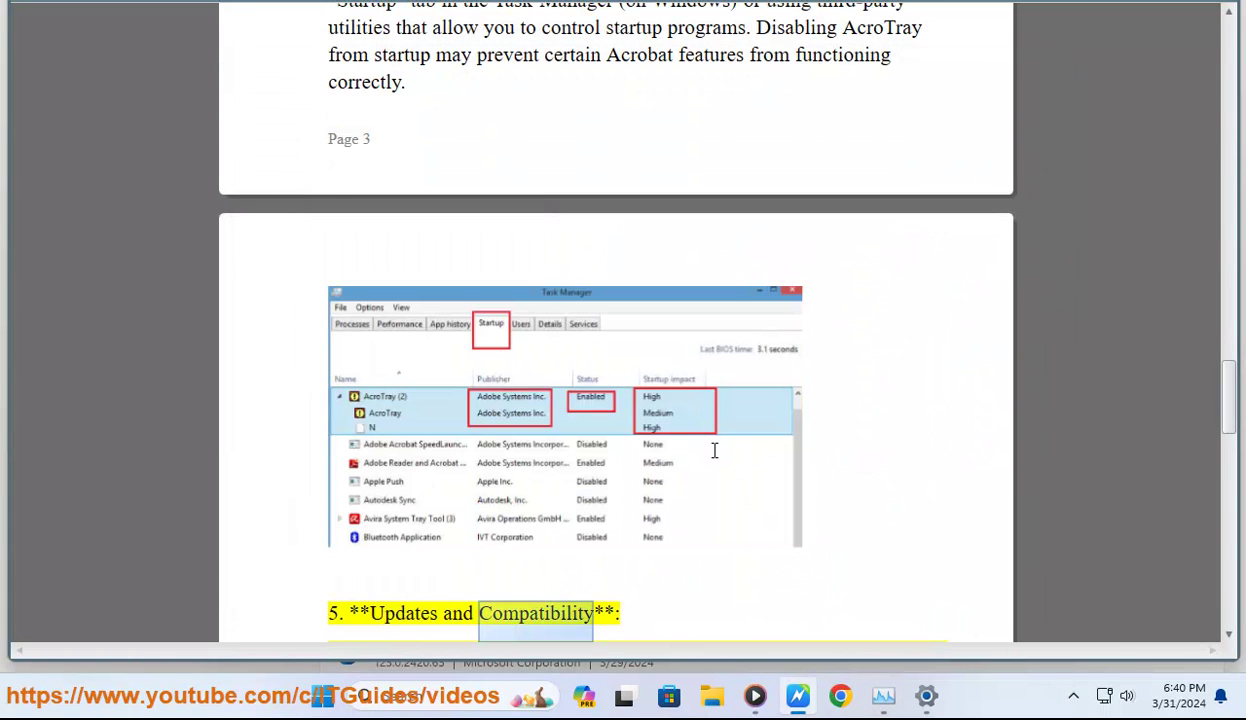
Search installed apps for 'adobe', then open and dismiss the Adobe Acrobat (64-bit) options menu
{"action": "left_click", "coordinate": [912, 688]}
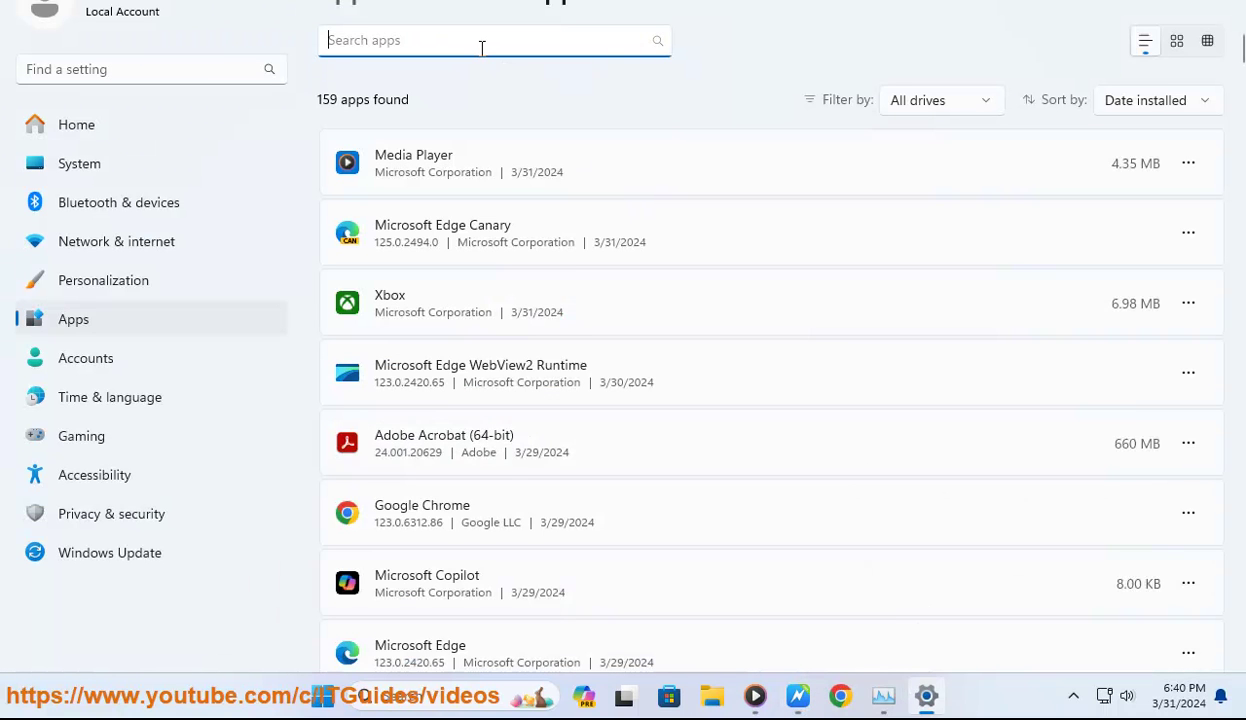
{"action": "type", "text": "adobe"}
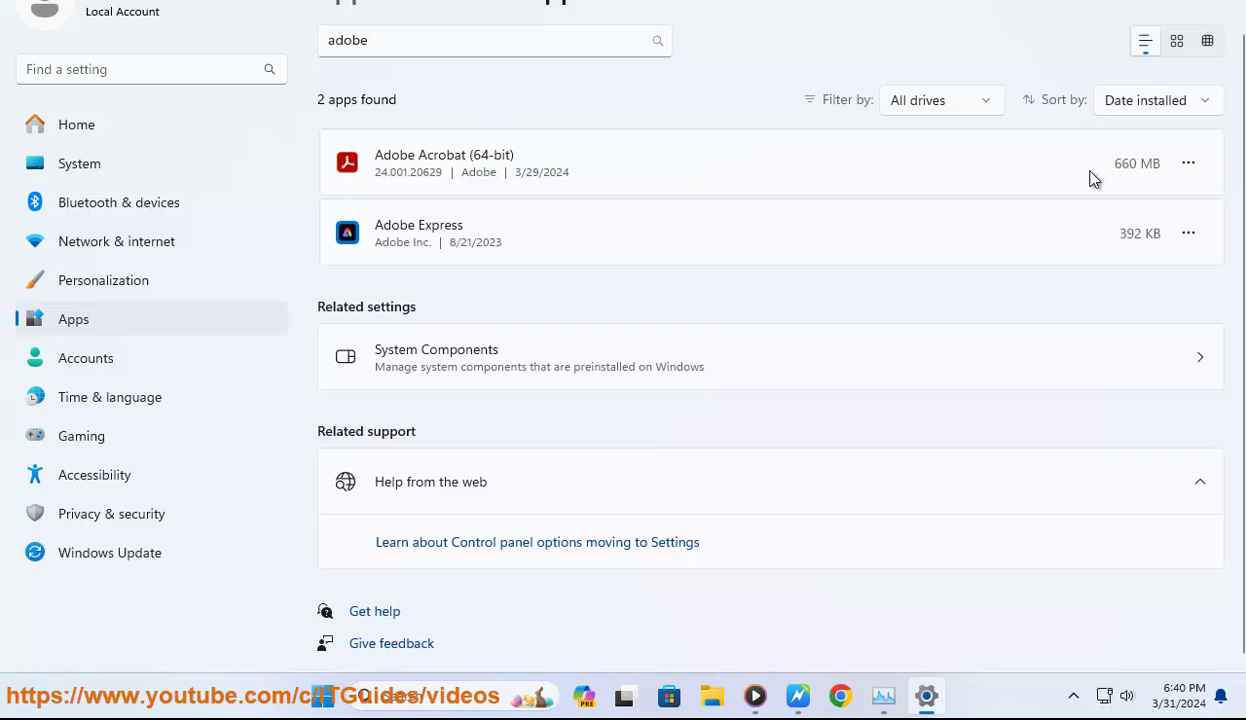
{"action": "left_click", "coordinate": [1187, 165]}
{"action": "left_click", "coordinate": [870, 295]}
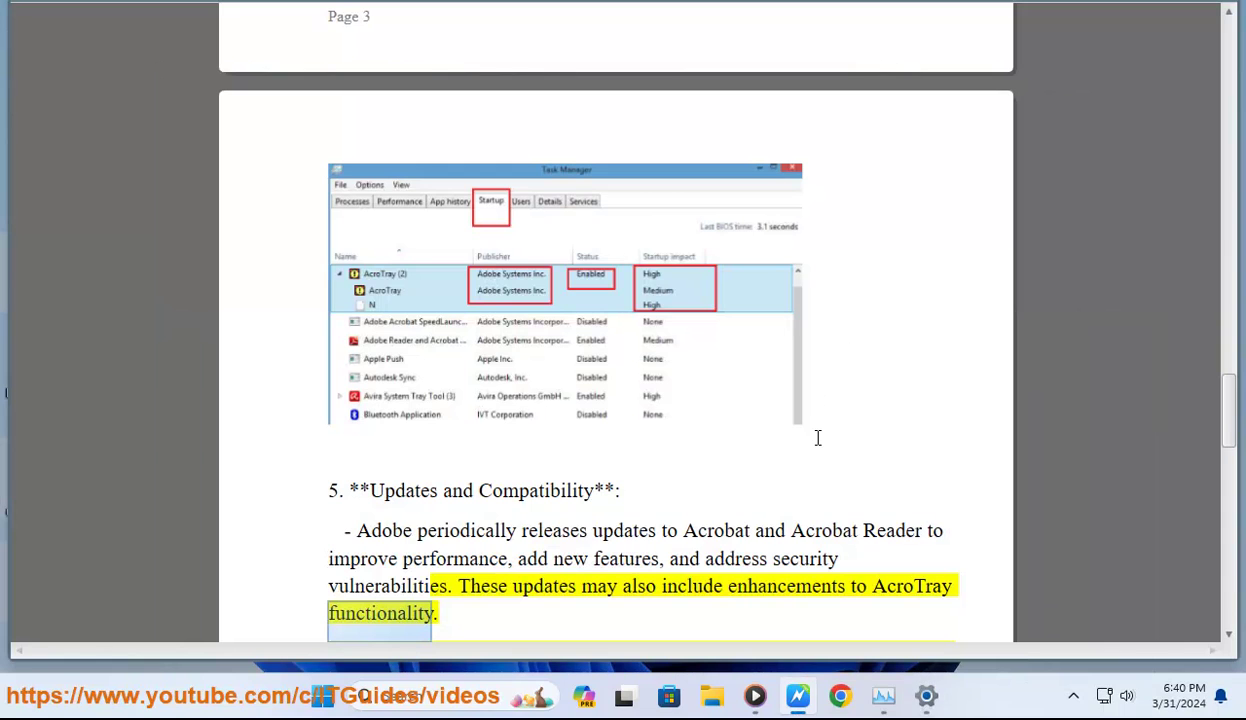